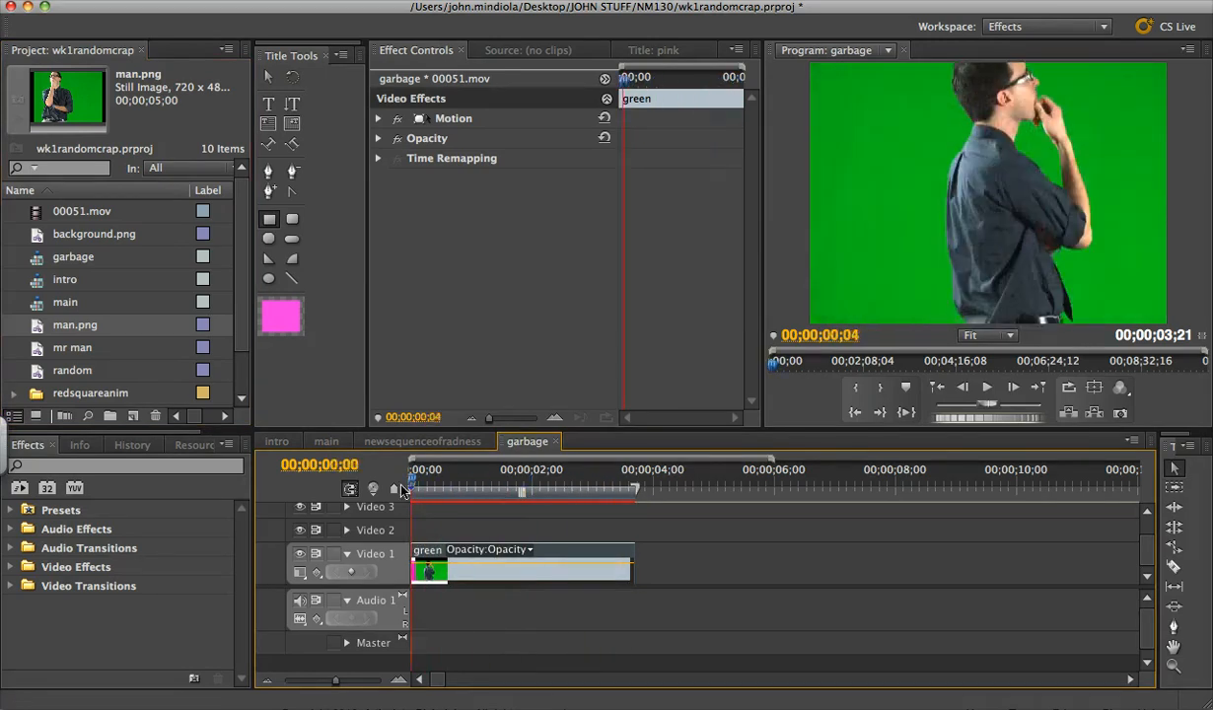
Find the keying effects and apply Ultra Key to the green clip on Video 1.
click(113, 468)
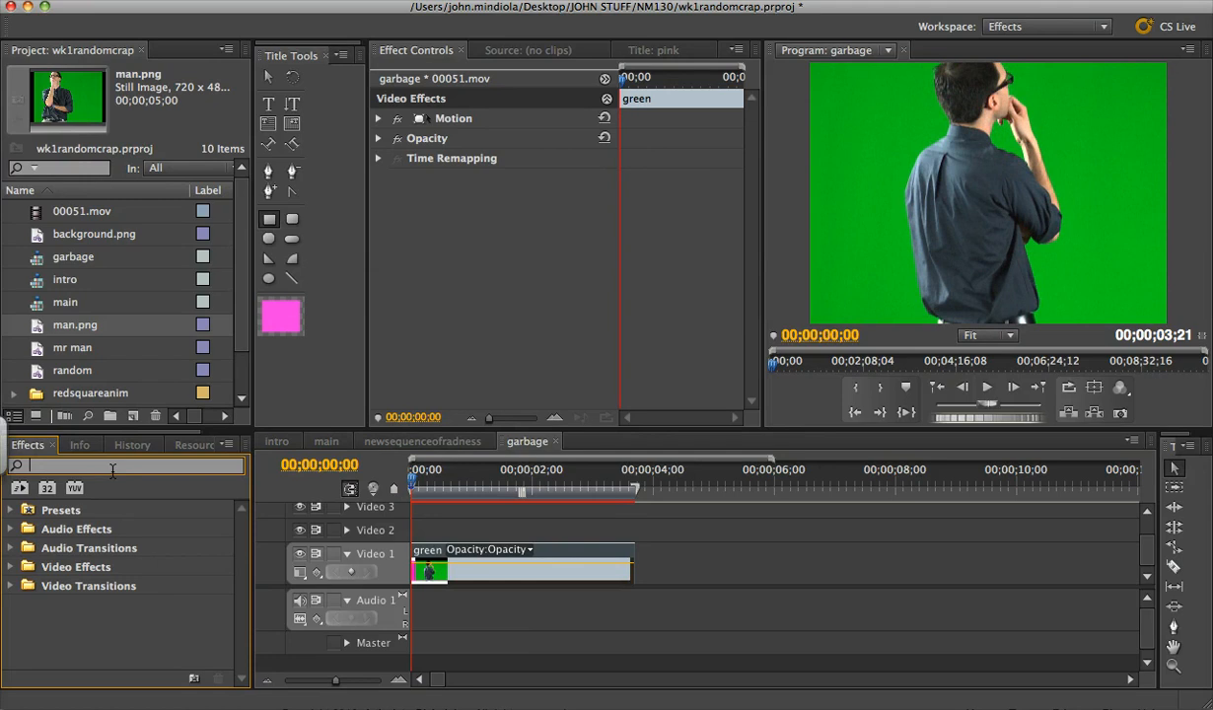
text(key)
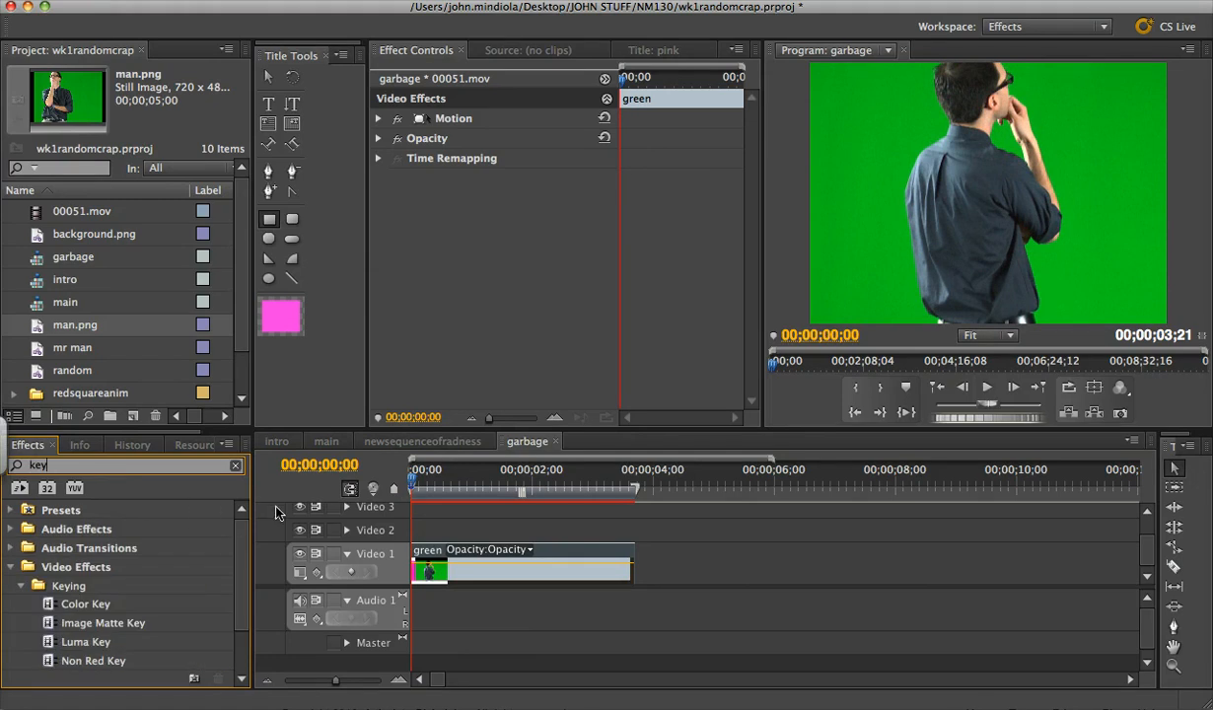
scroll(236, 533, down, 3)
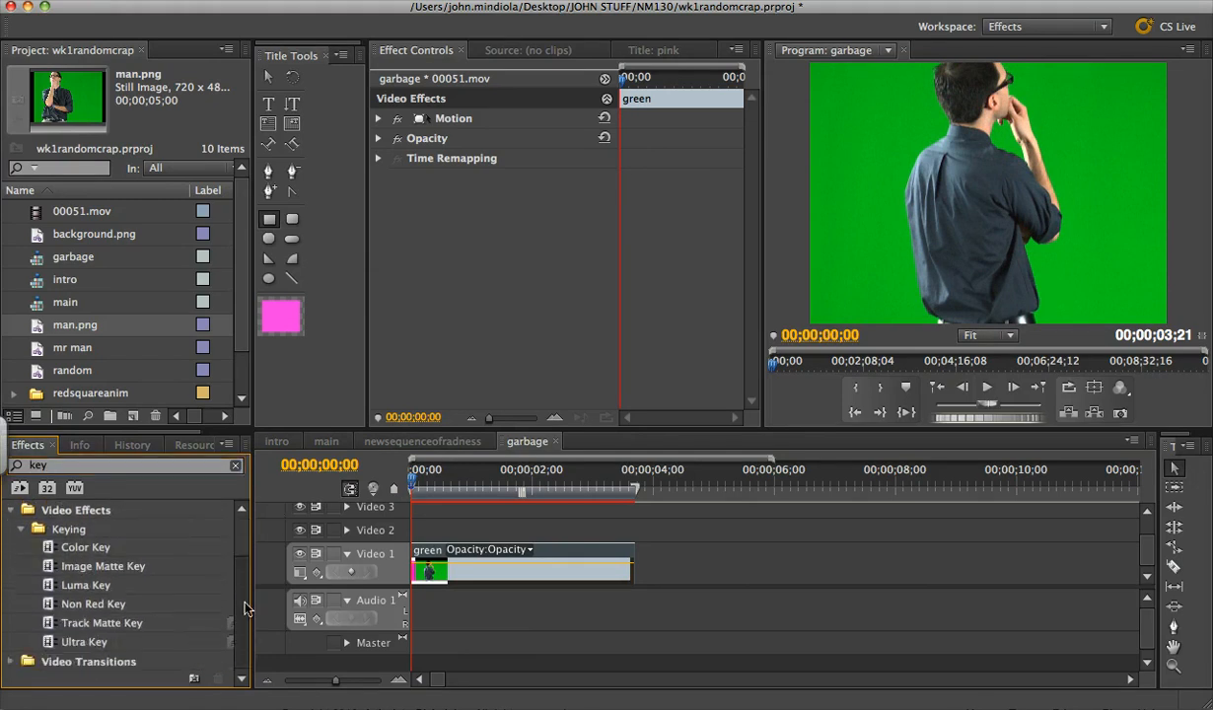
click(51, 646)
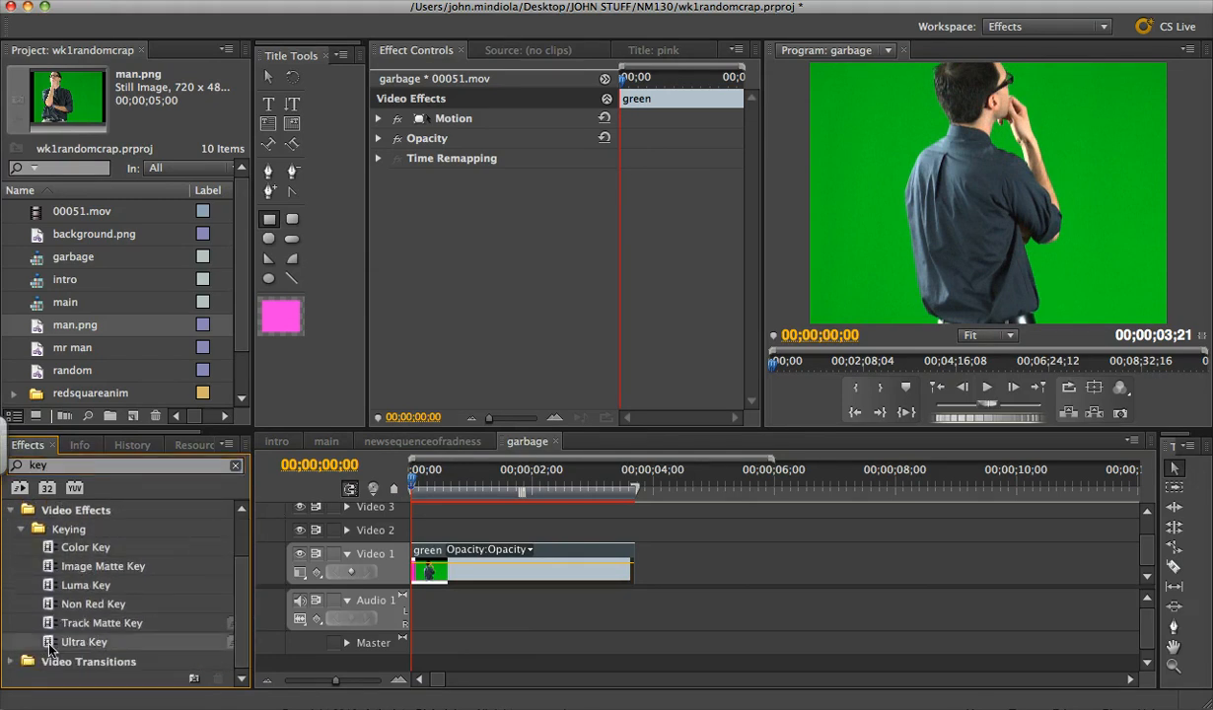
drag(51, 646, 567, 549)
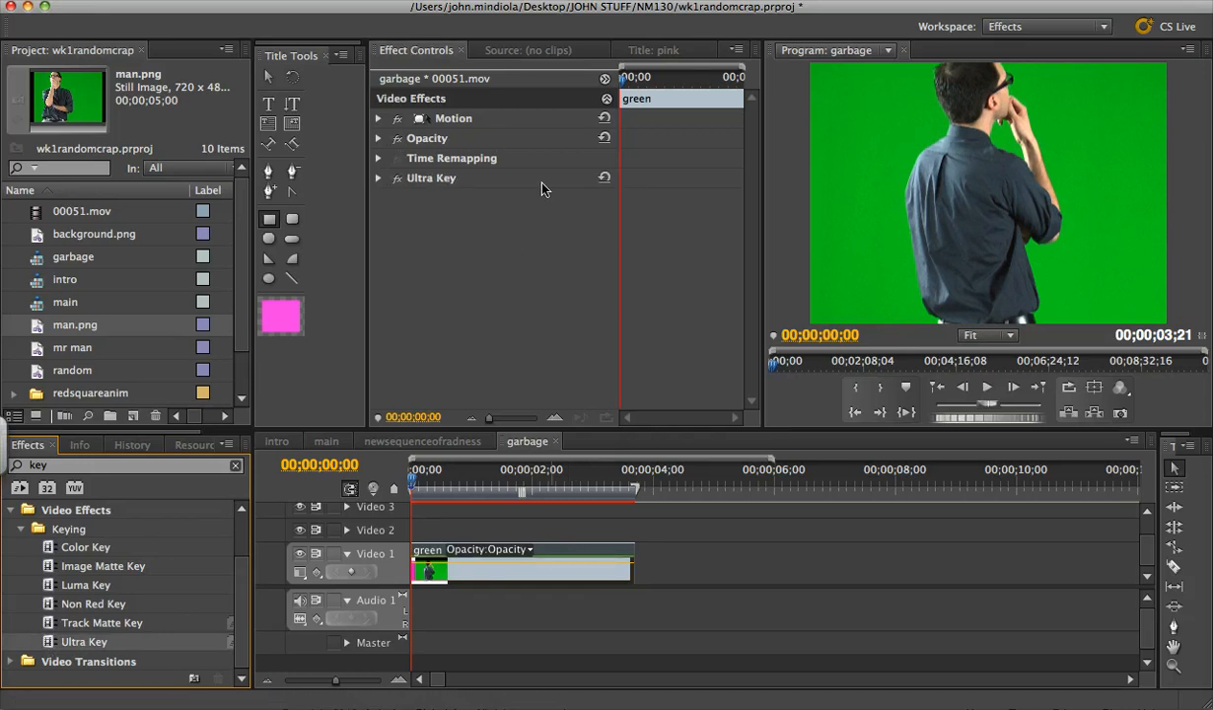
Sample the green background behind the man as the Ultra Key key color.
click(377, 178)
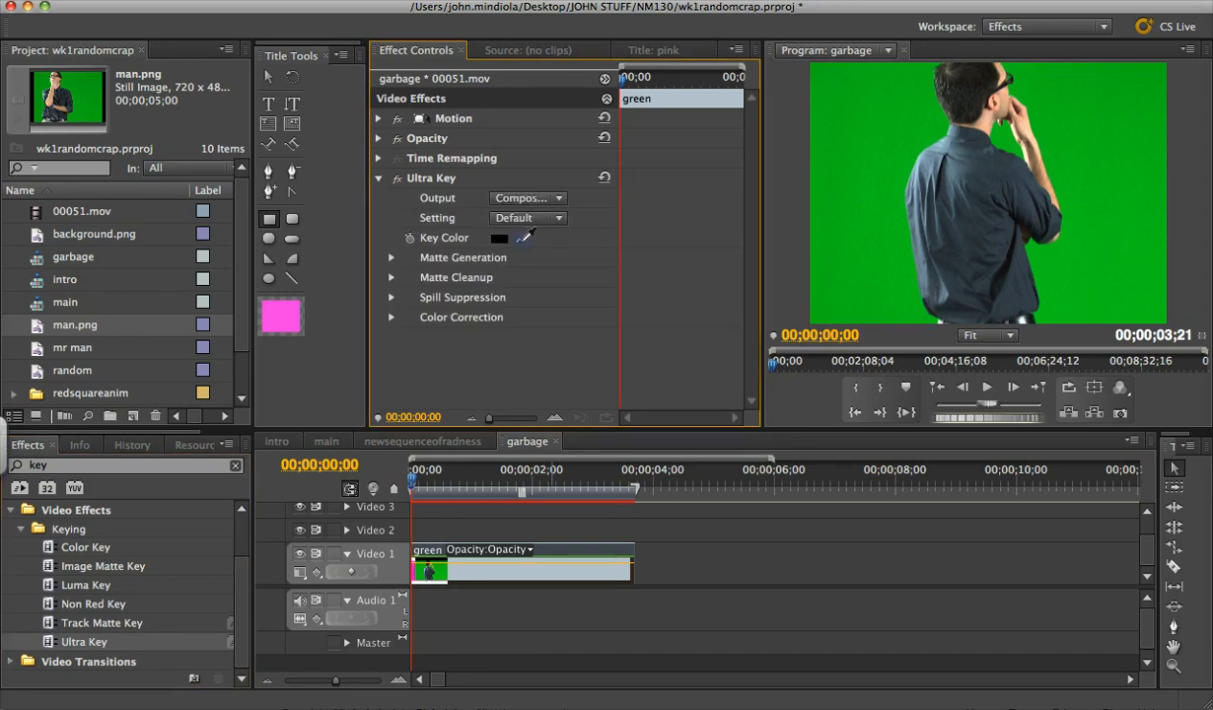
drag(520, 236, 909, 126)
drag(872, 219, 1027, 99)
drag(1077, 286, 923, 124)
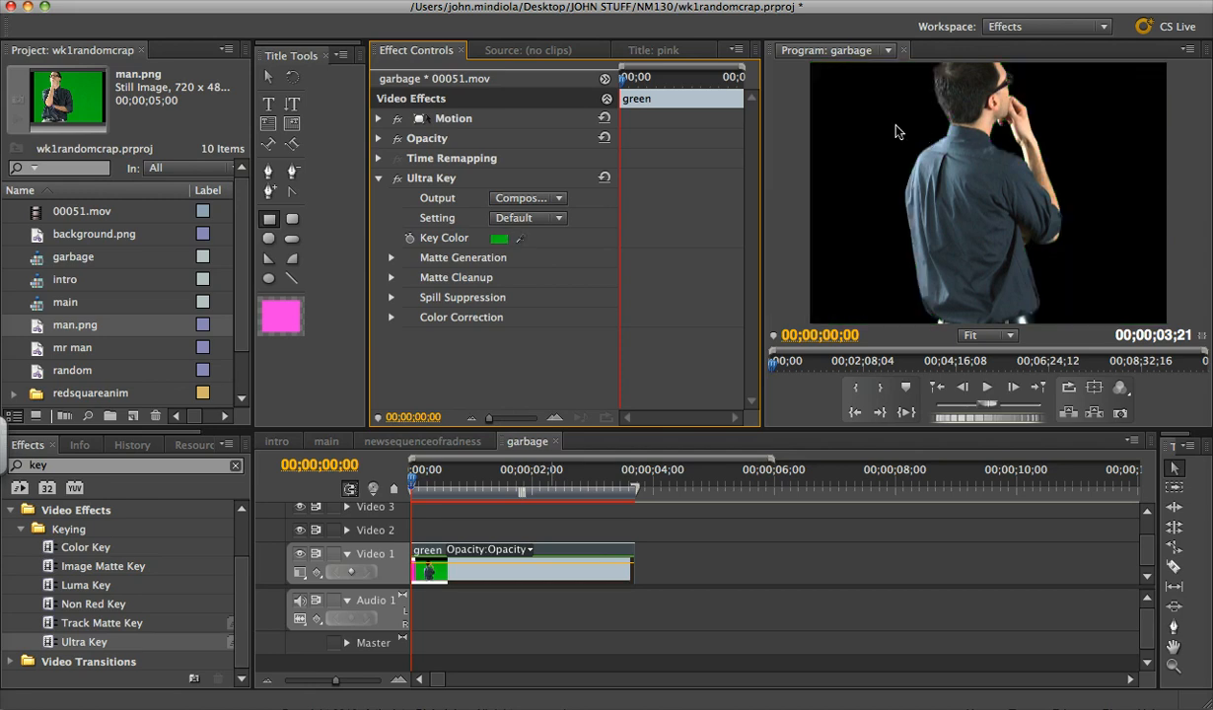
Move the green clip up to Video 2 and place the pink title beneath it on Video 1, ending at the same point.
click(424, 483)
drag(424, 483, 408, 514)
drag(564, 557, 568, 540)
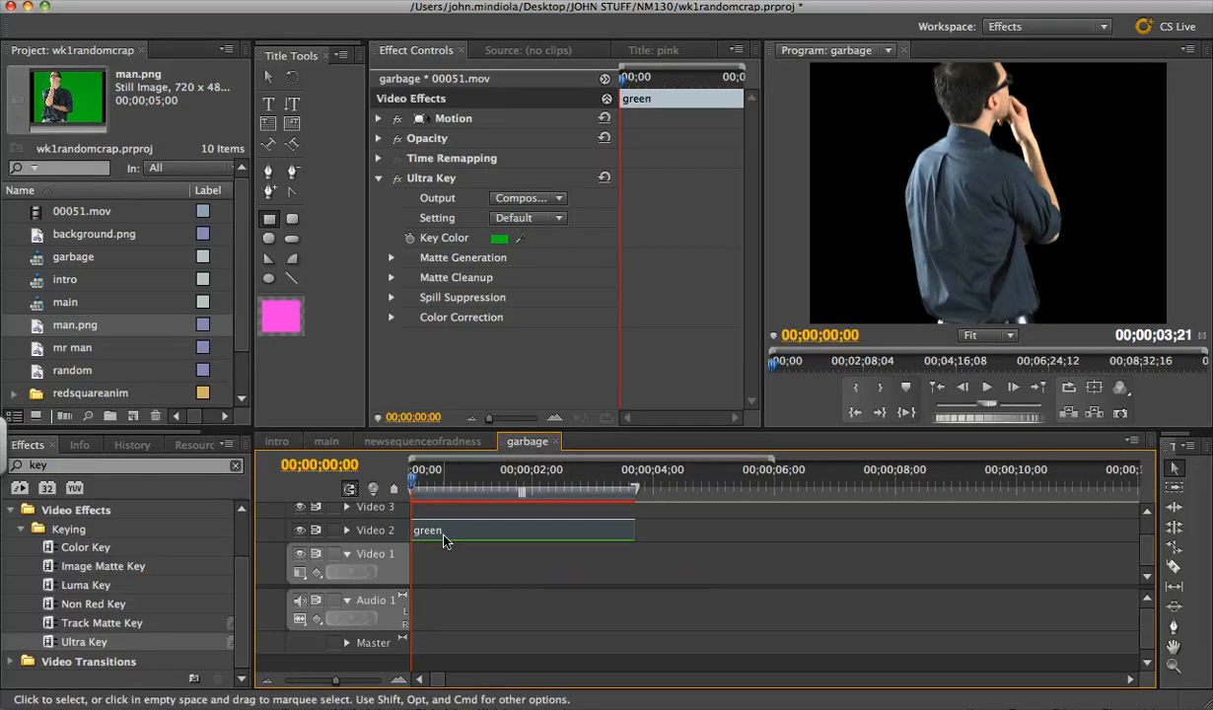
scroll(234, 259, down, 1)
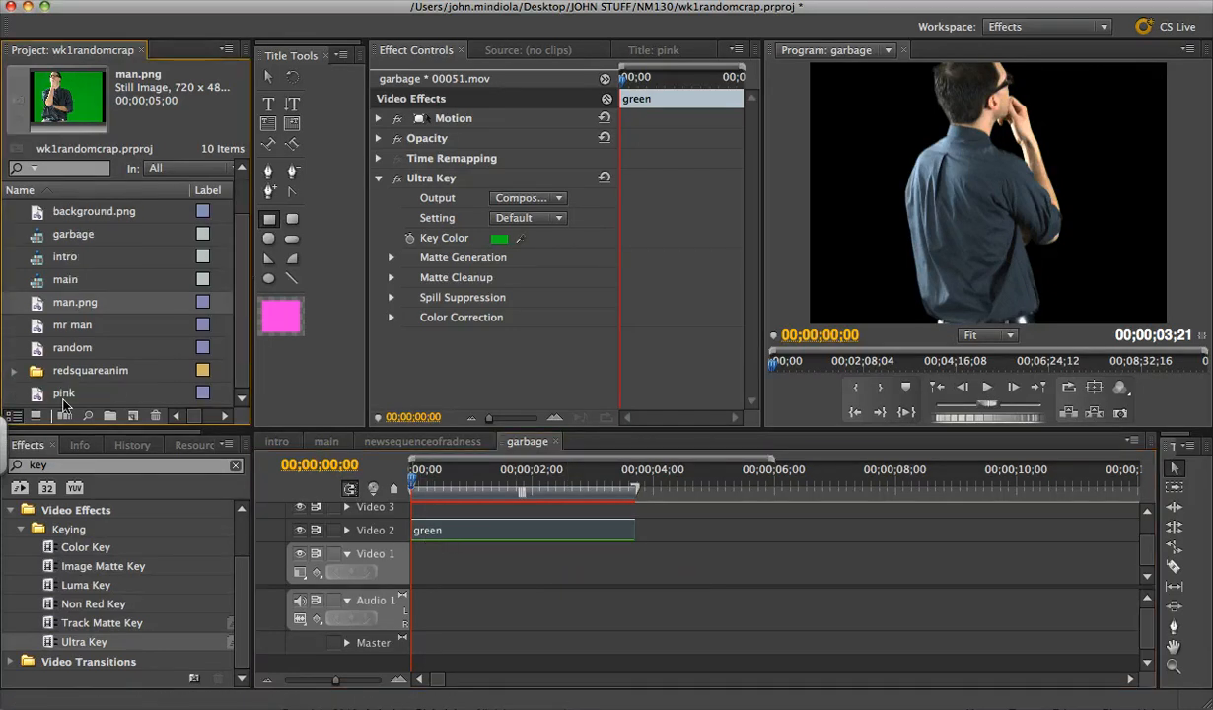
drag(43, 399, 635, 567)
drag(710, 565, 631, 565)
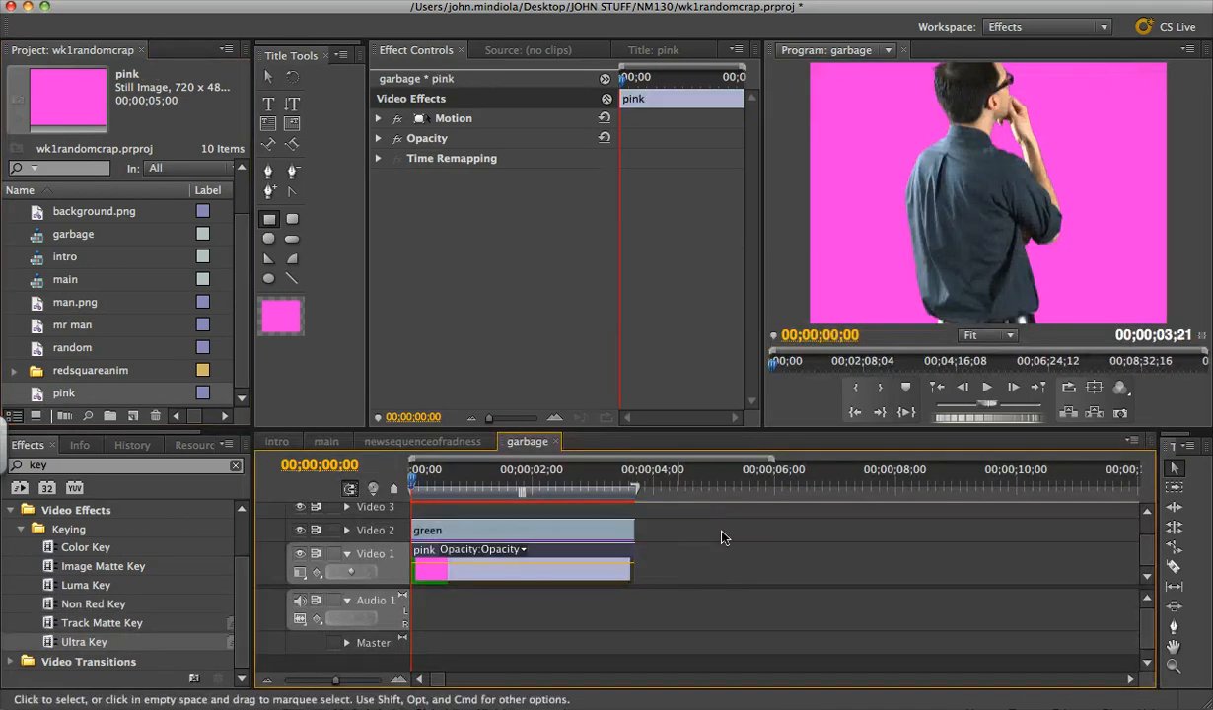
Play the keyed clip over the pink background and park the playhead at 00;00;01;26.
key(space)
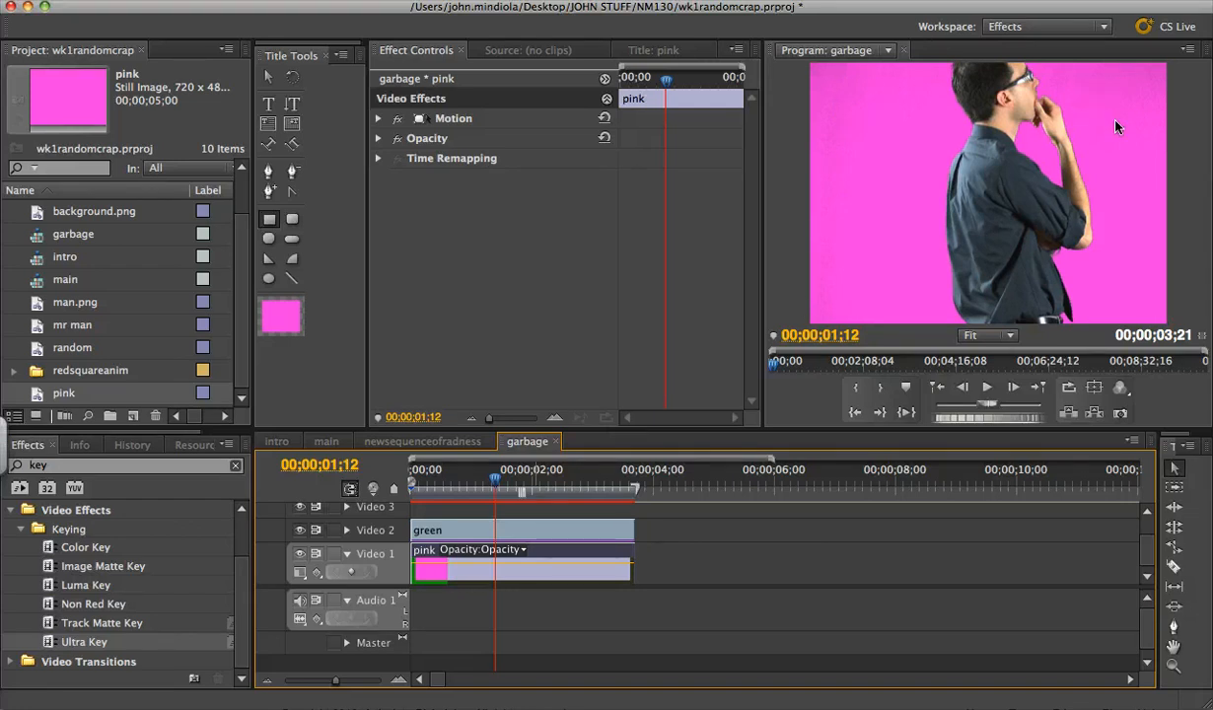
click(522, 481)
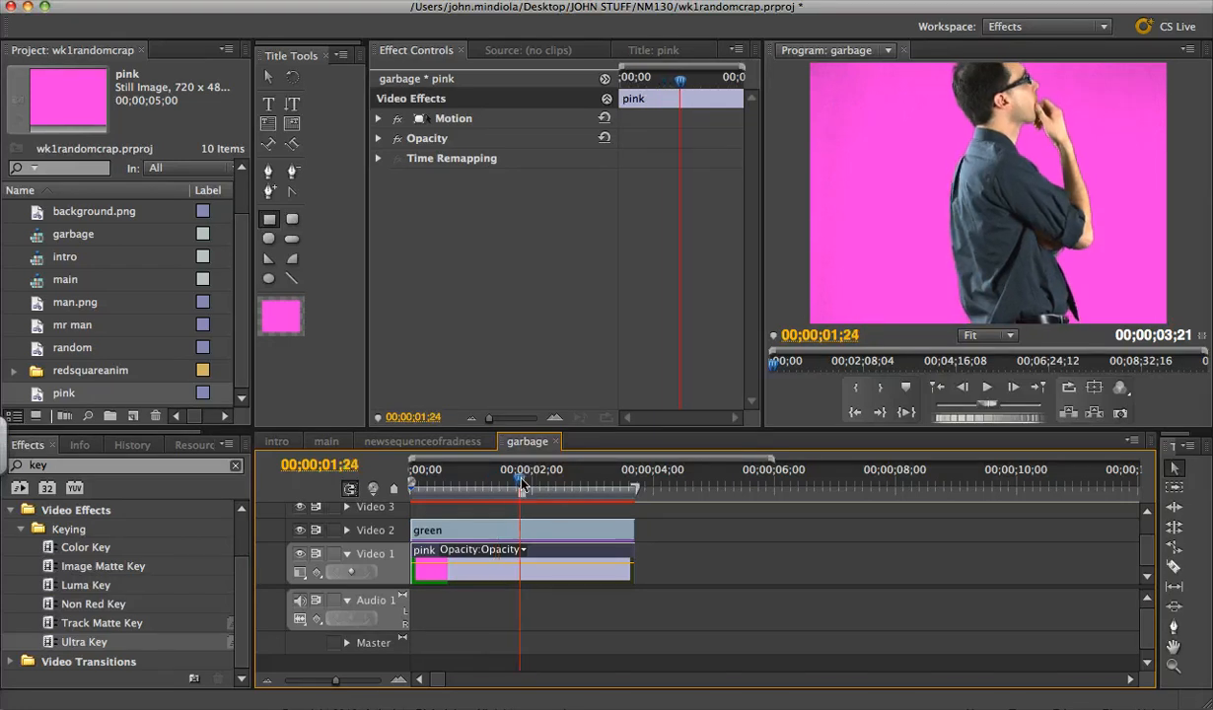
drag(521, 481, 524, 481)
Adjust the Shadow value in the green clip's Ultra Key matte generation settings.
click(487, 537)
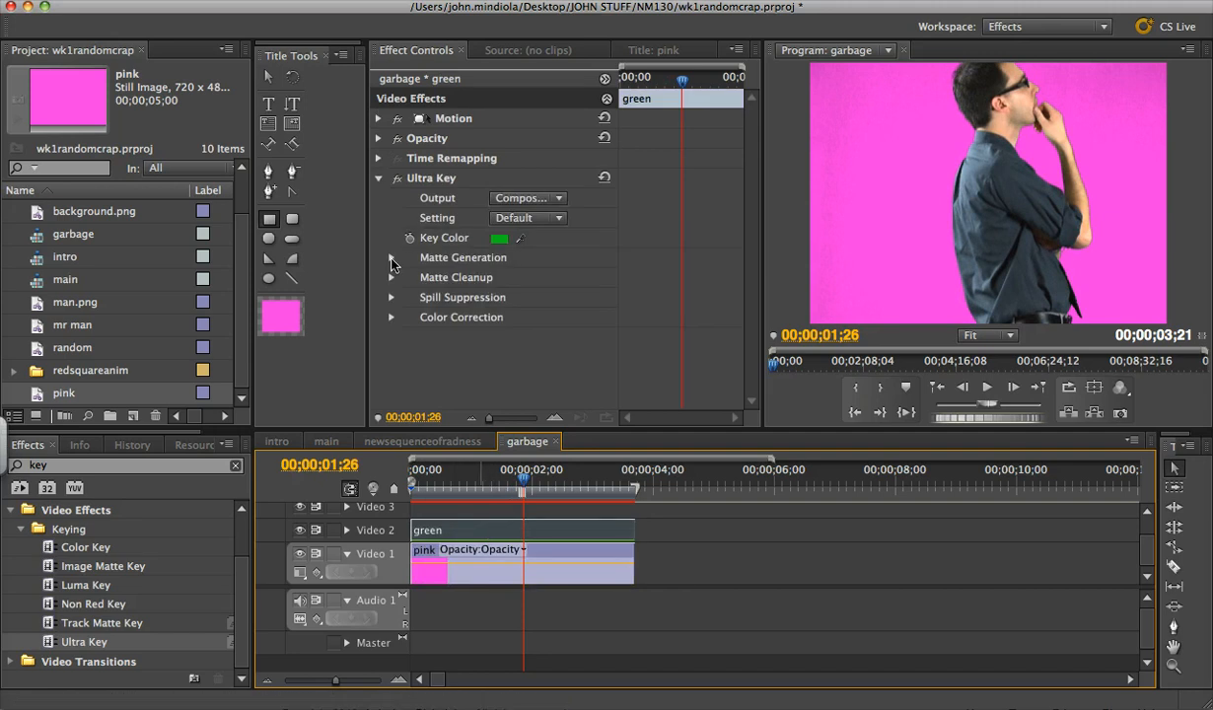
click(392, 258)
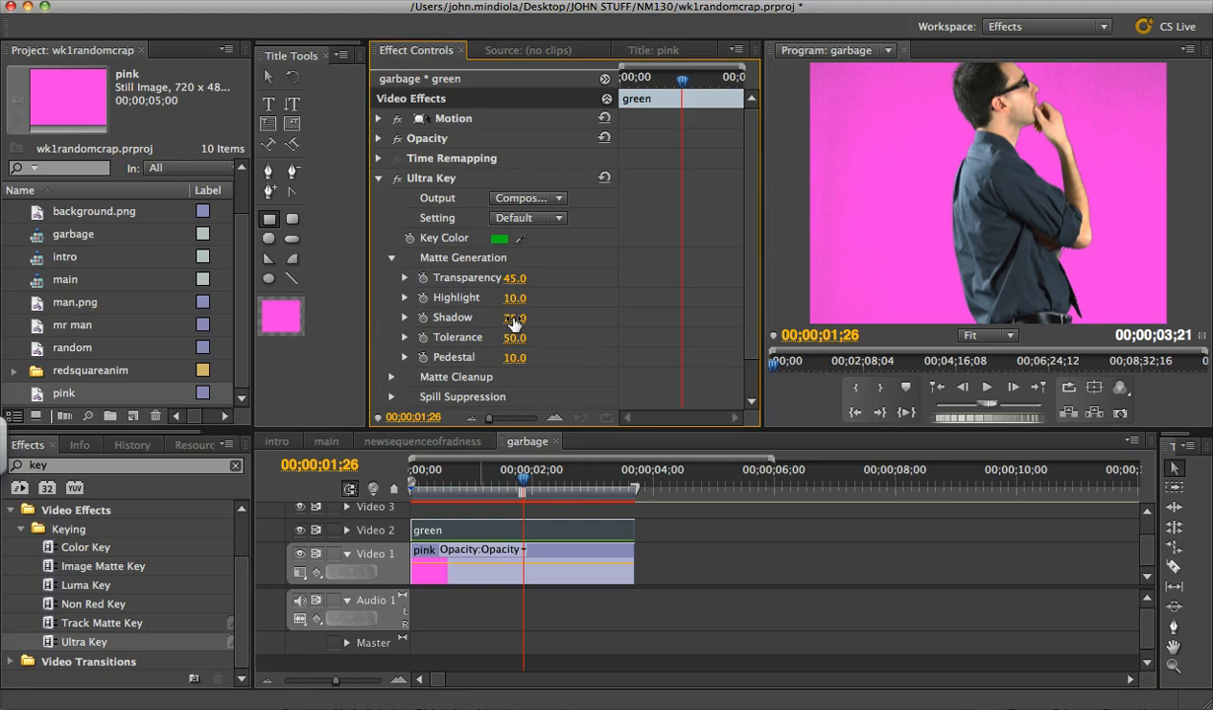
drag(514, 323, 513, 323)
drag(513, 323, 518, 320)
click(391, 261)
Set the Ultra Key matte cleanup to Soften 14 and Contrast 40, trying out Choke and returning it to 0.
click(392, 277)
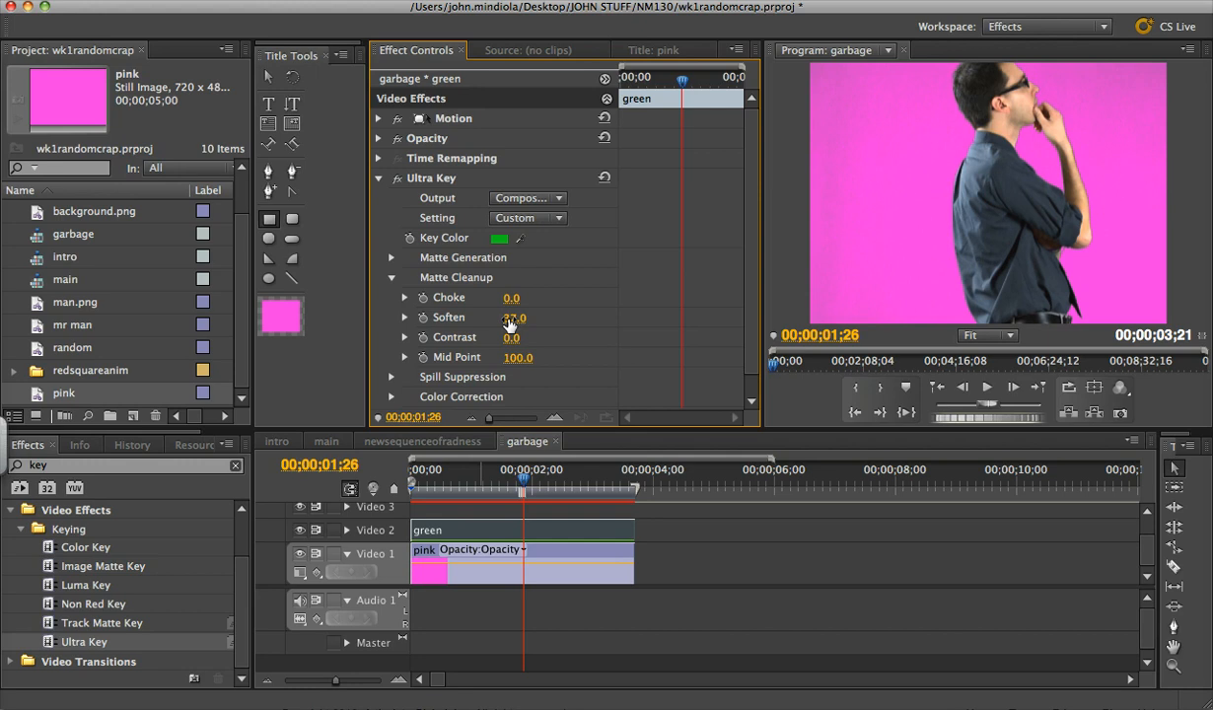
drag(510, 322, 547, 327)
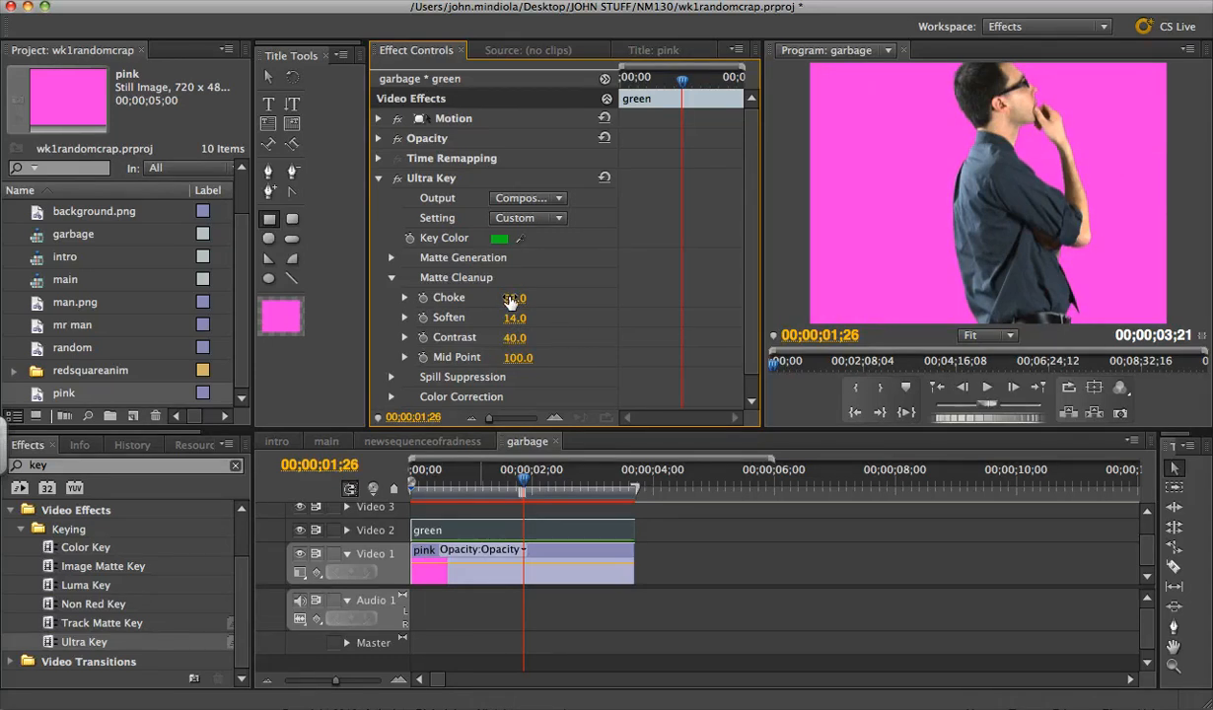
drag(509, 301, 511, 301)
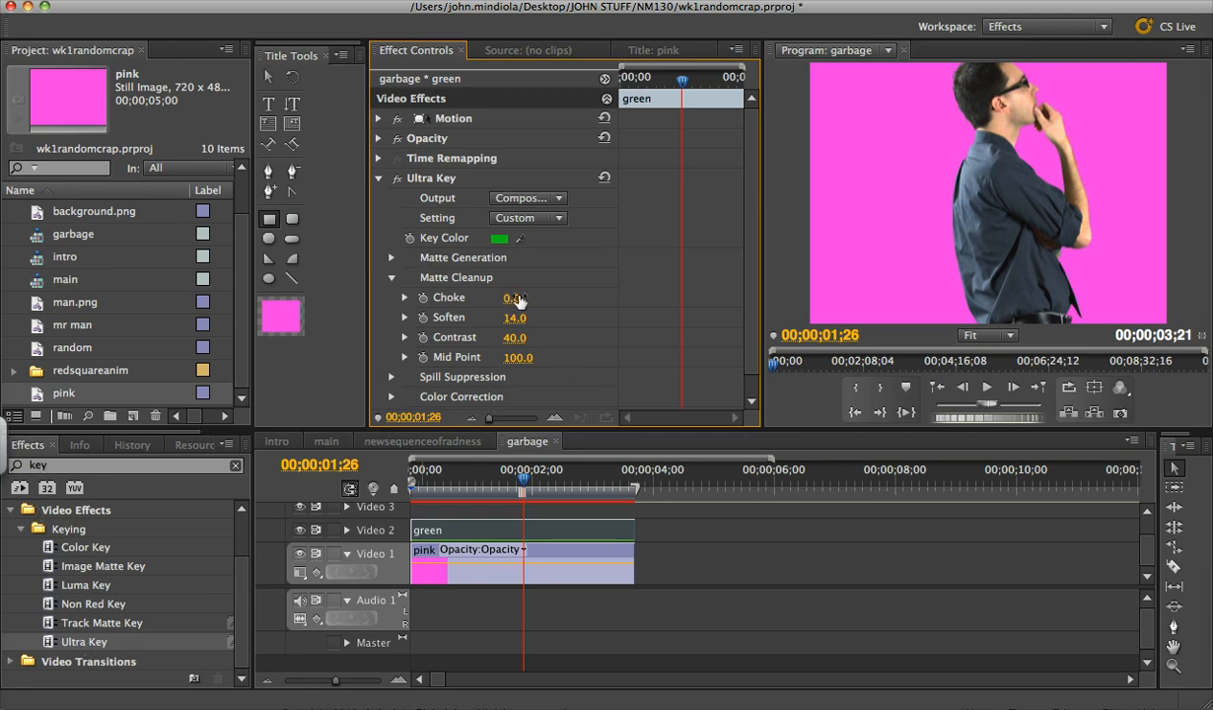
drag(522, 237, 533, 240)
click(390, 278)
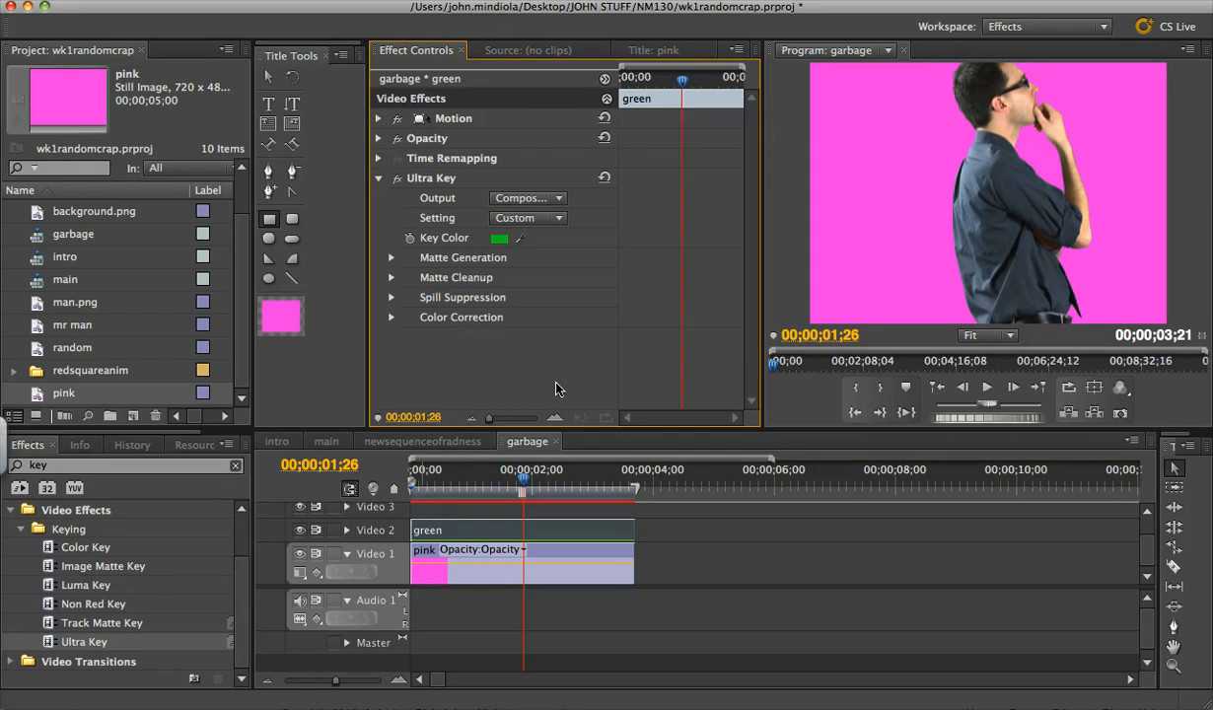
Switch to After Effects and move the top composition's time indicator to 0:00:00:00.
key(super+Tab)
key(super+Tab)
key(super+Tab)
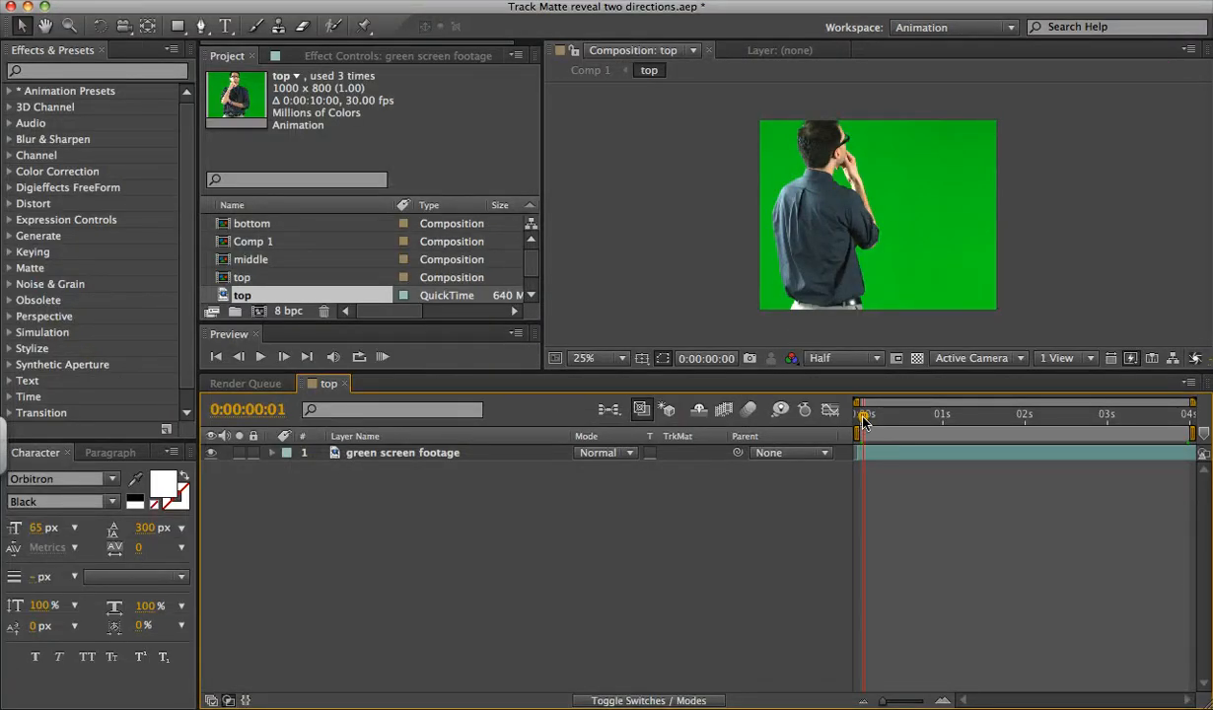
mouse_move(860, 415)
mouse_down()
mouse_move(1077, 421)
mouse_move(858, 419)
mouse_up()
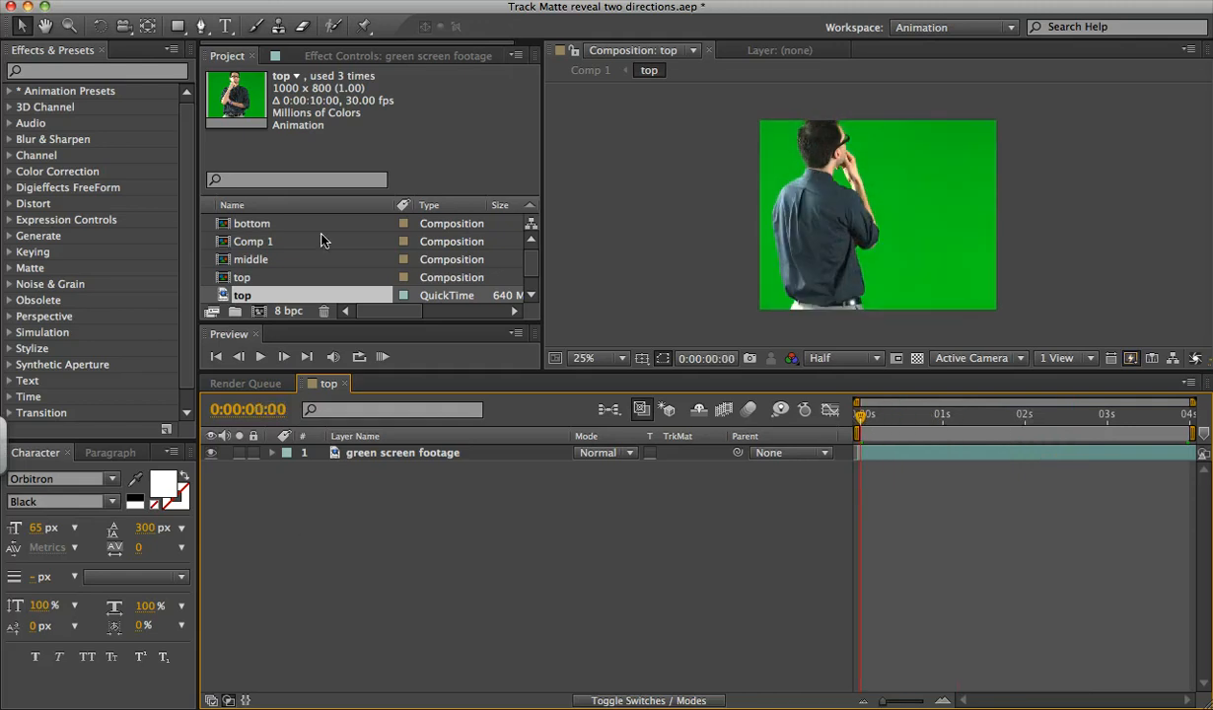
Create a 1000 x 800 px bright pink solid named pink and place it beneath the green screen footage layer.
click(330, 0)
mouse_move(509, 14)
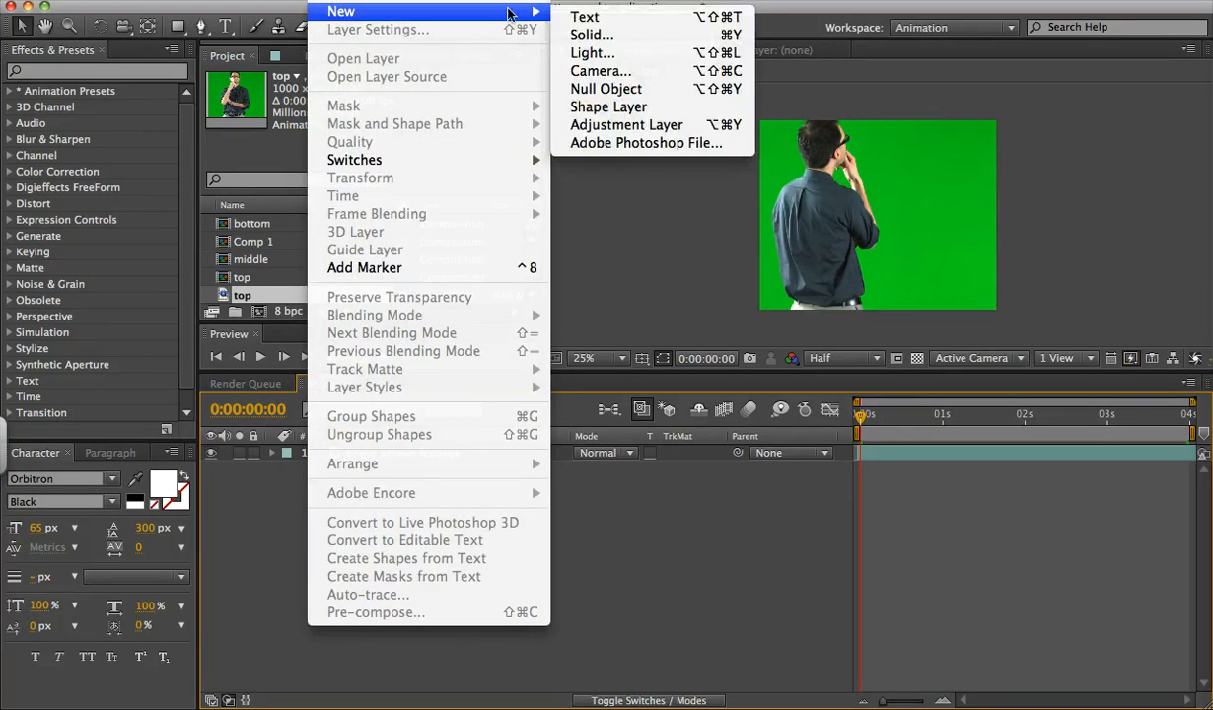
click(622, 35)
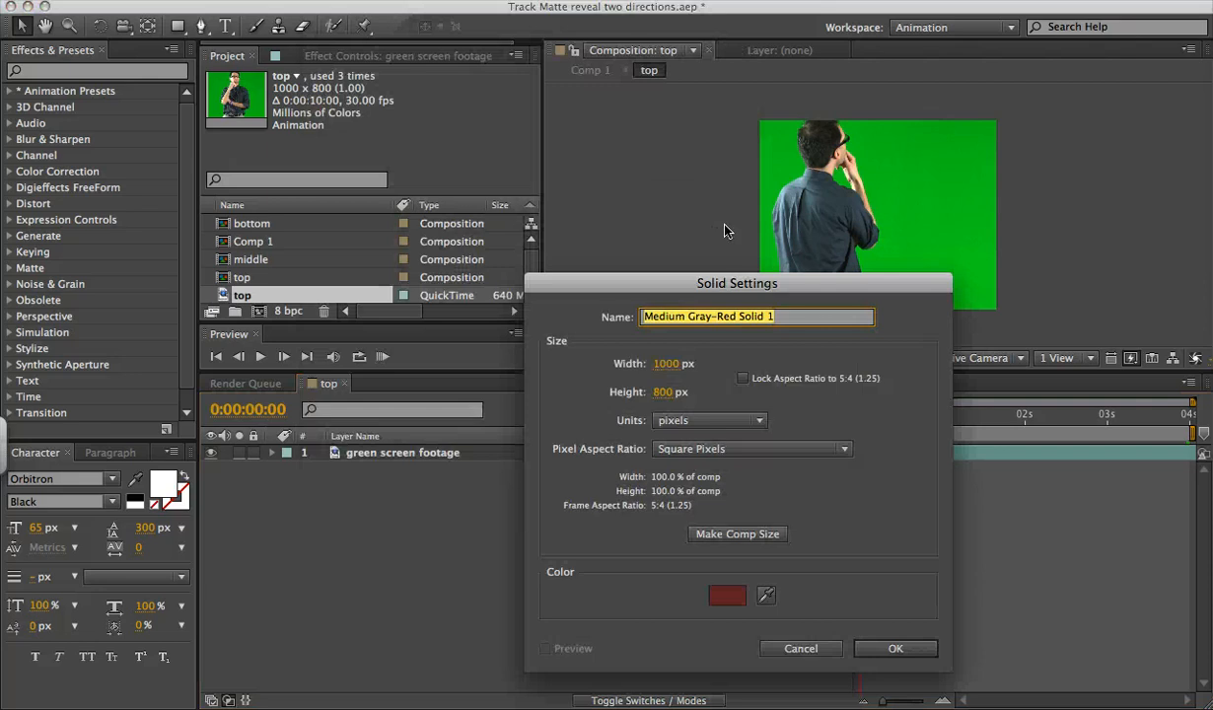
text(pink)
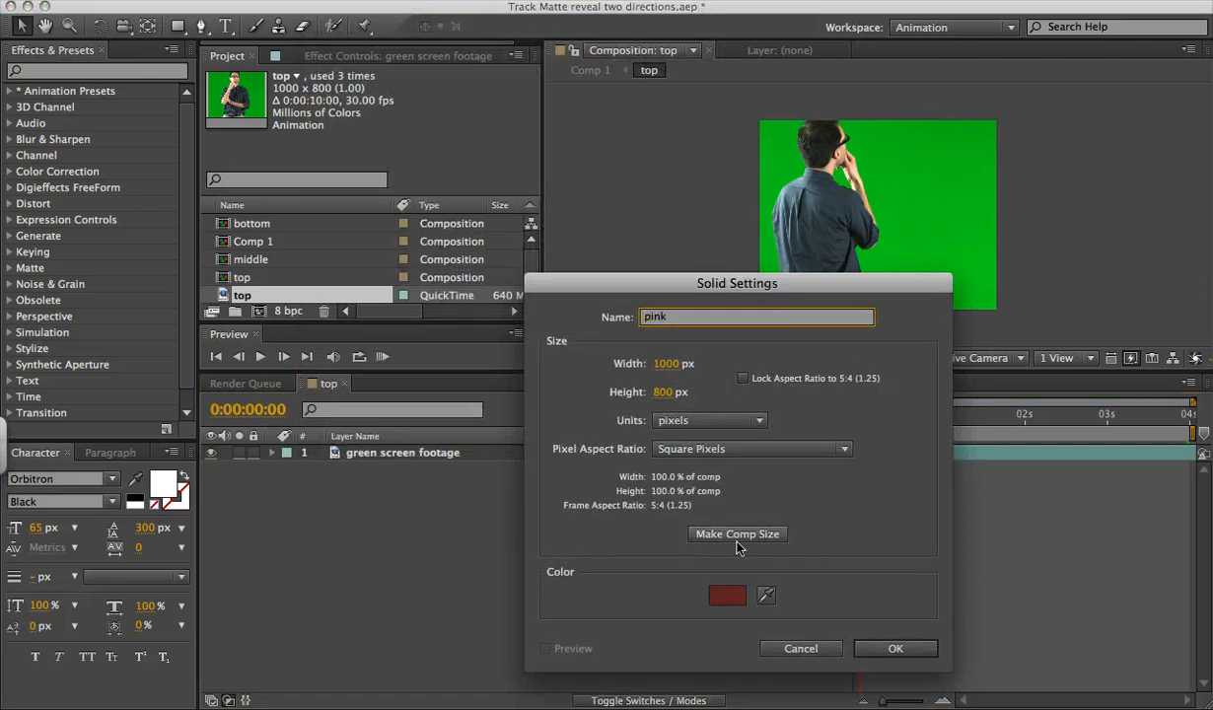
click(742, 598)
drag(735, 422, 743, 410)
click(777, 412)
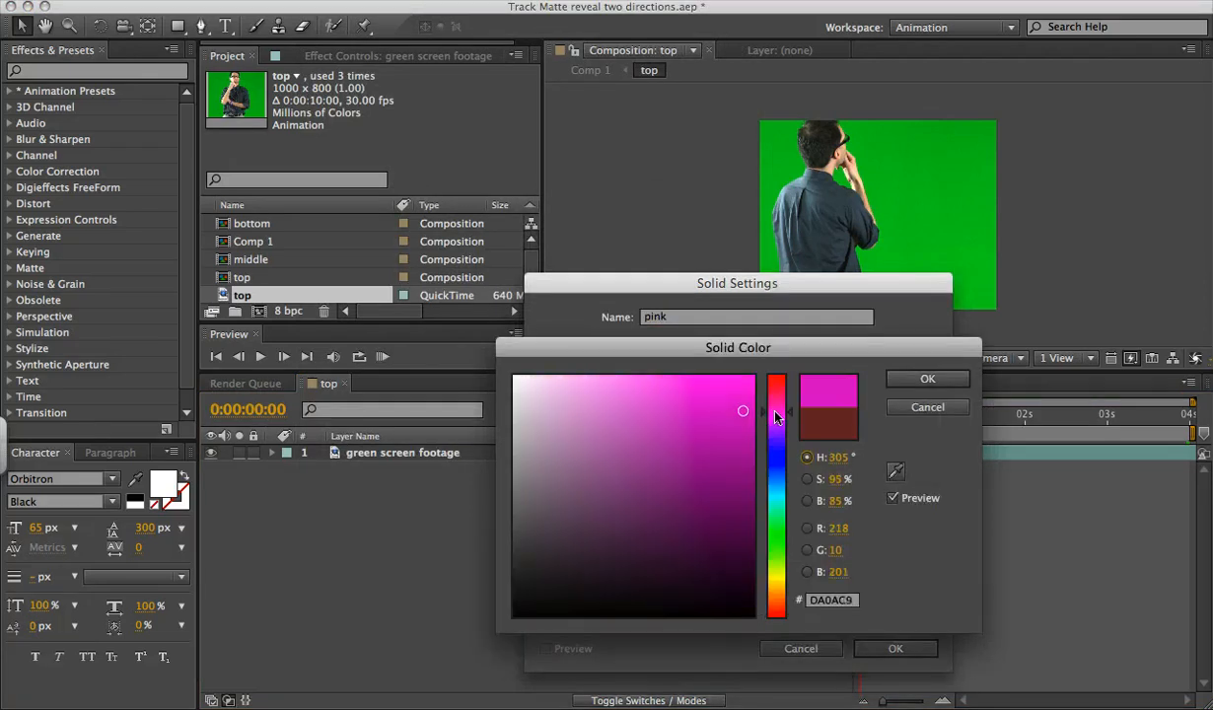
click(658, 389)
click(932, 380)
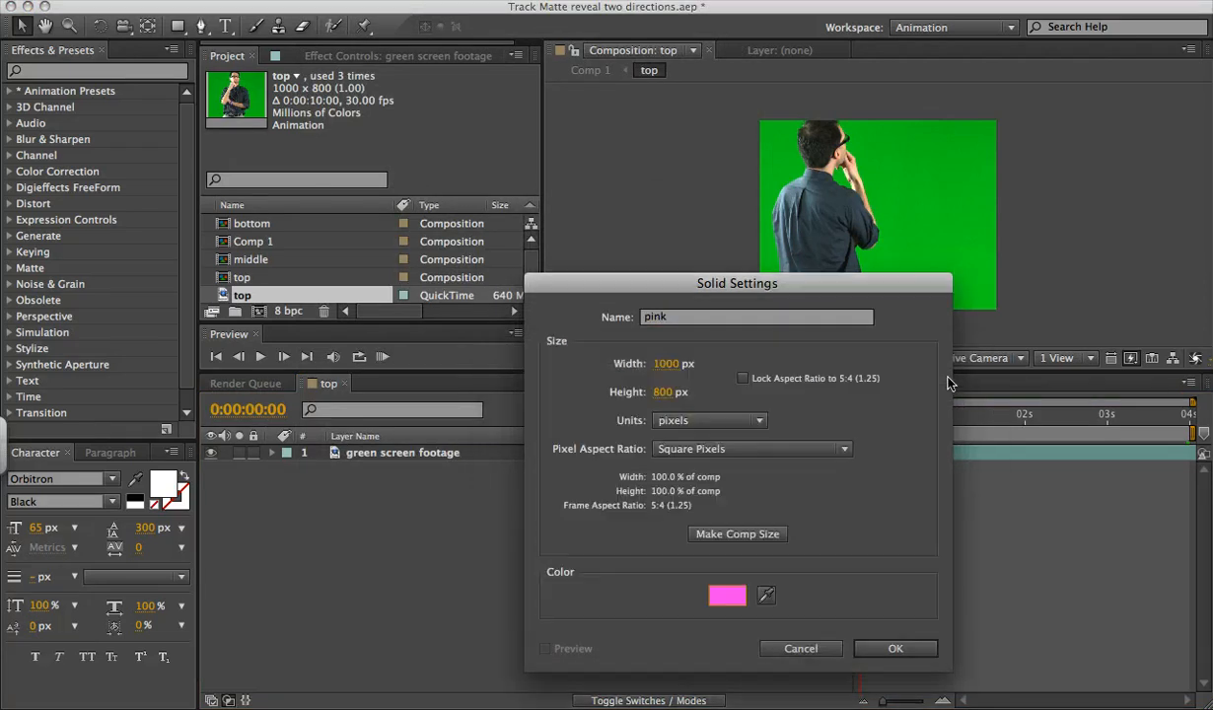
click(887, 649)
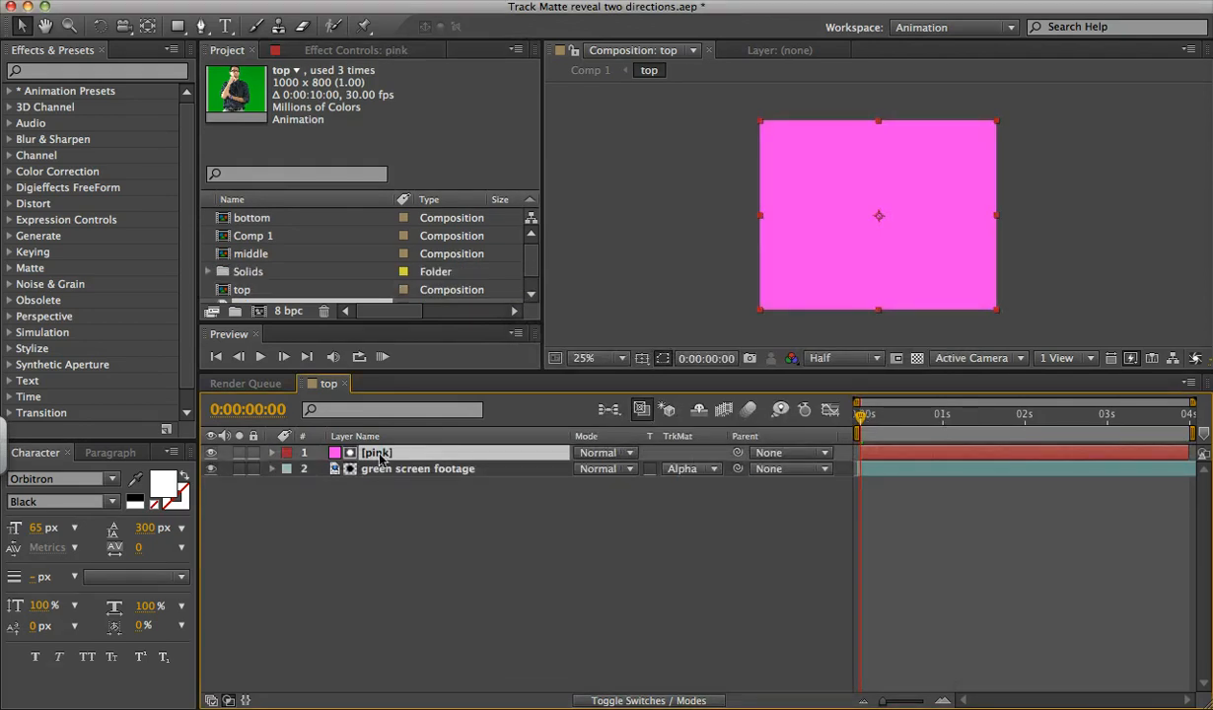
drag(380, 453, 387, 488)
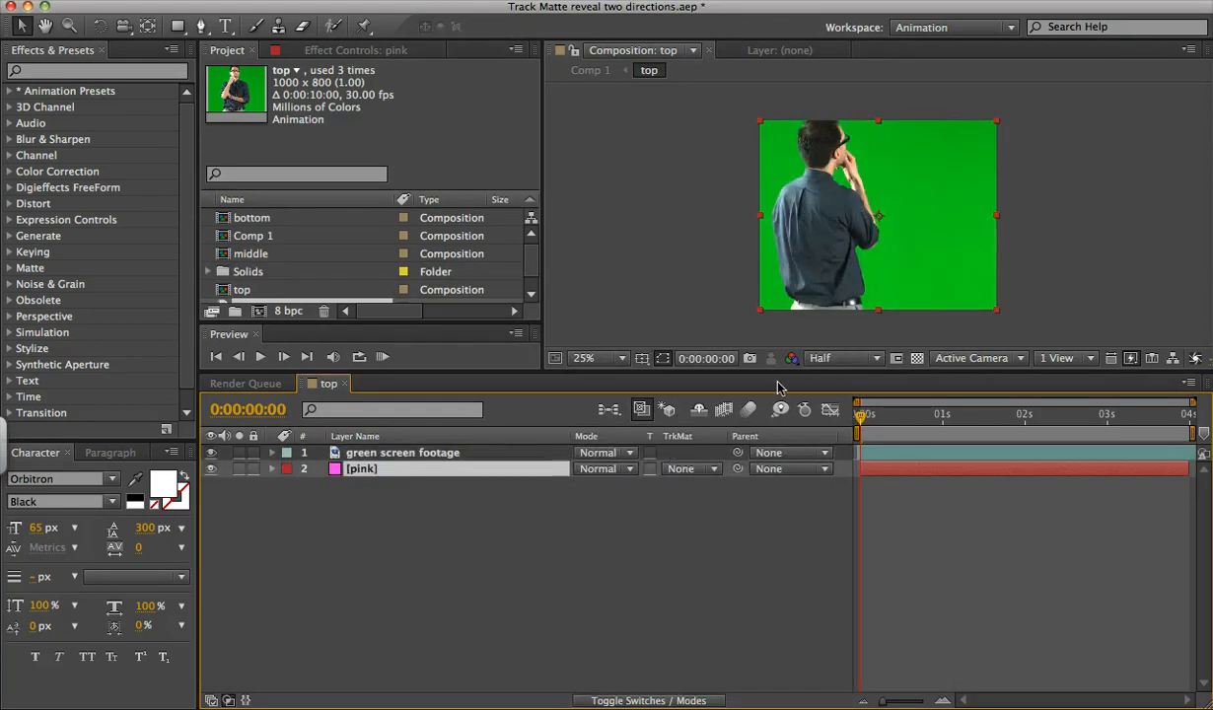
Find the keying effects and apply Keylight (1.2) to the green screen footage layer.
click(385, 453)
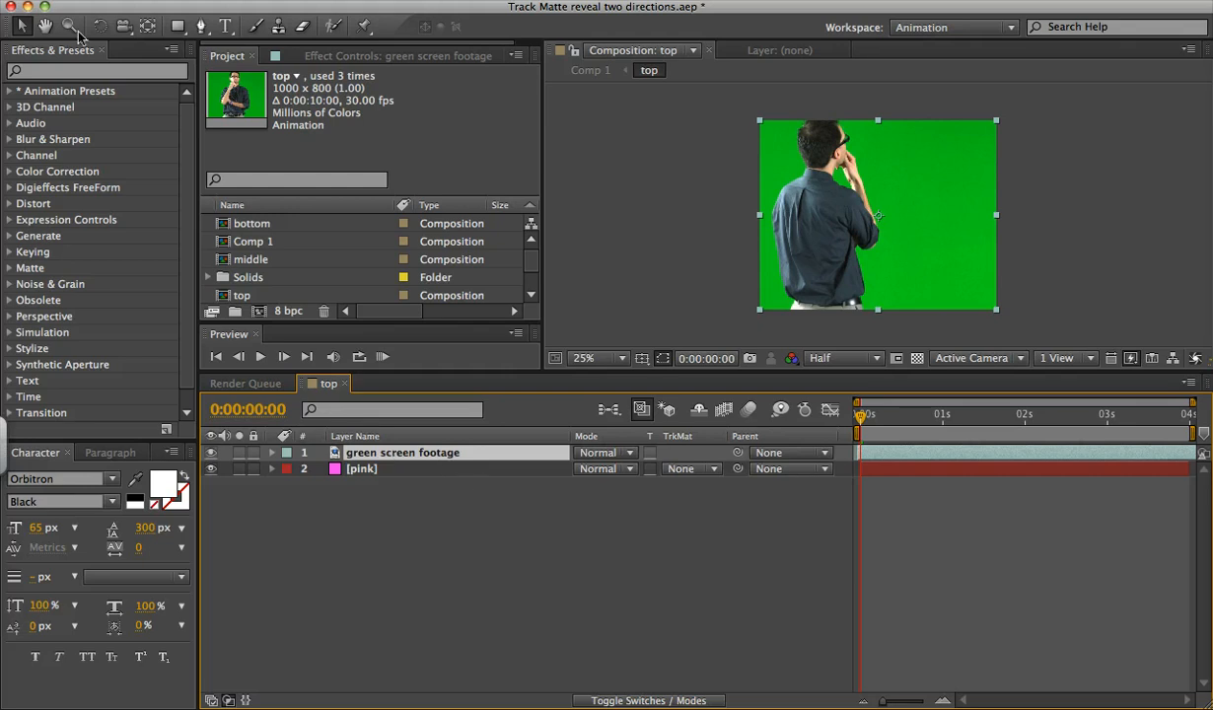
click(59, 71)
text(key)
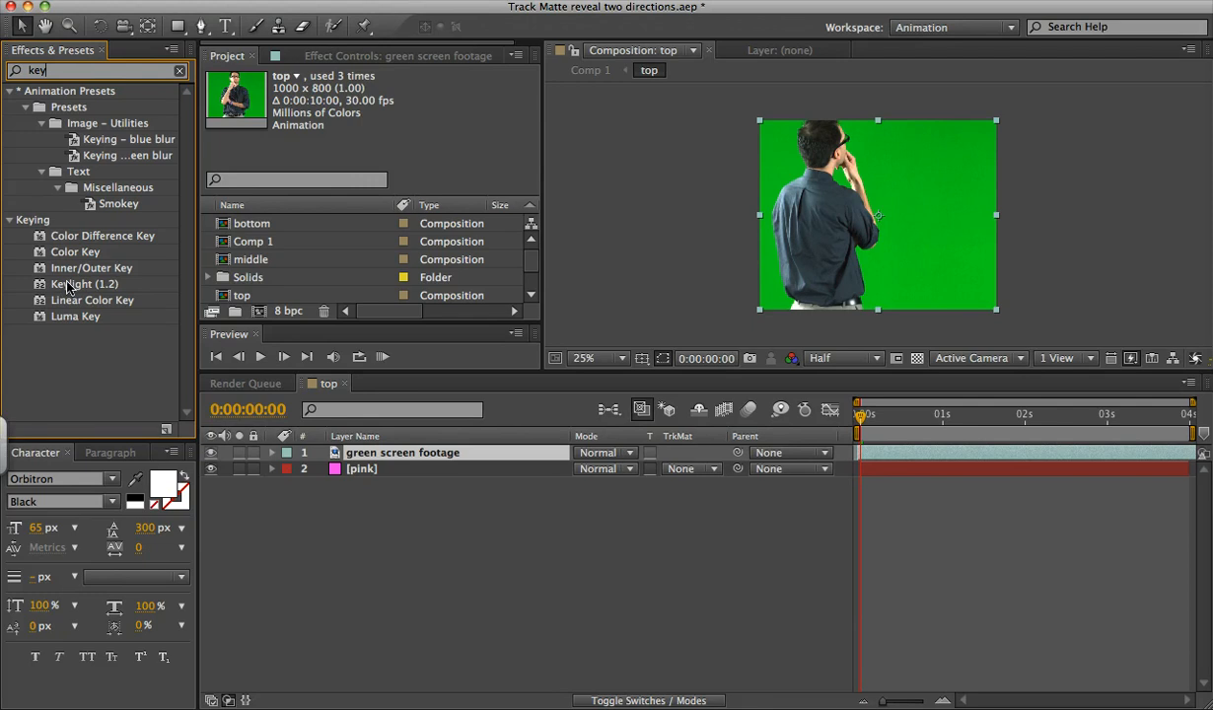
drag(69, 284, 446, 454)
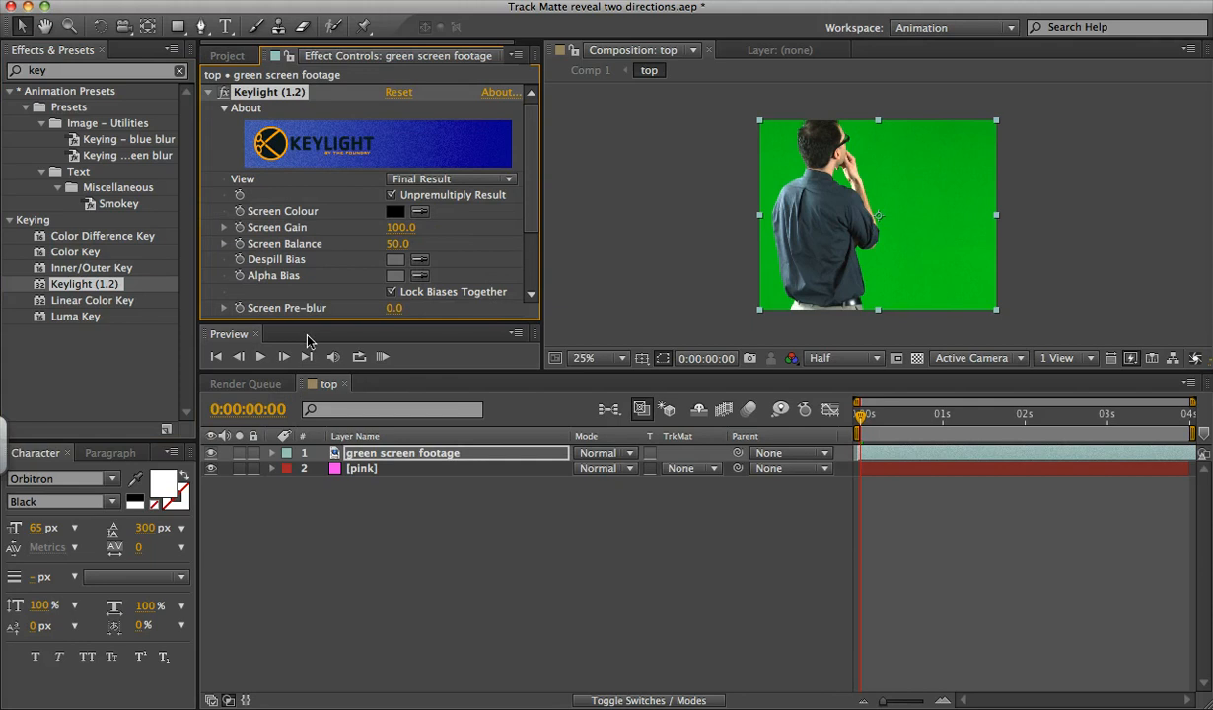
Sample the green background behind the man as Keylight's Screen Colour.
scroll(528, 177, down, 3)
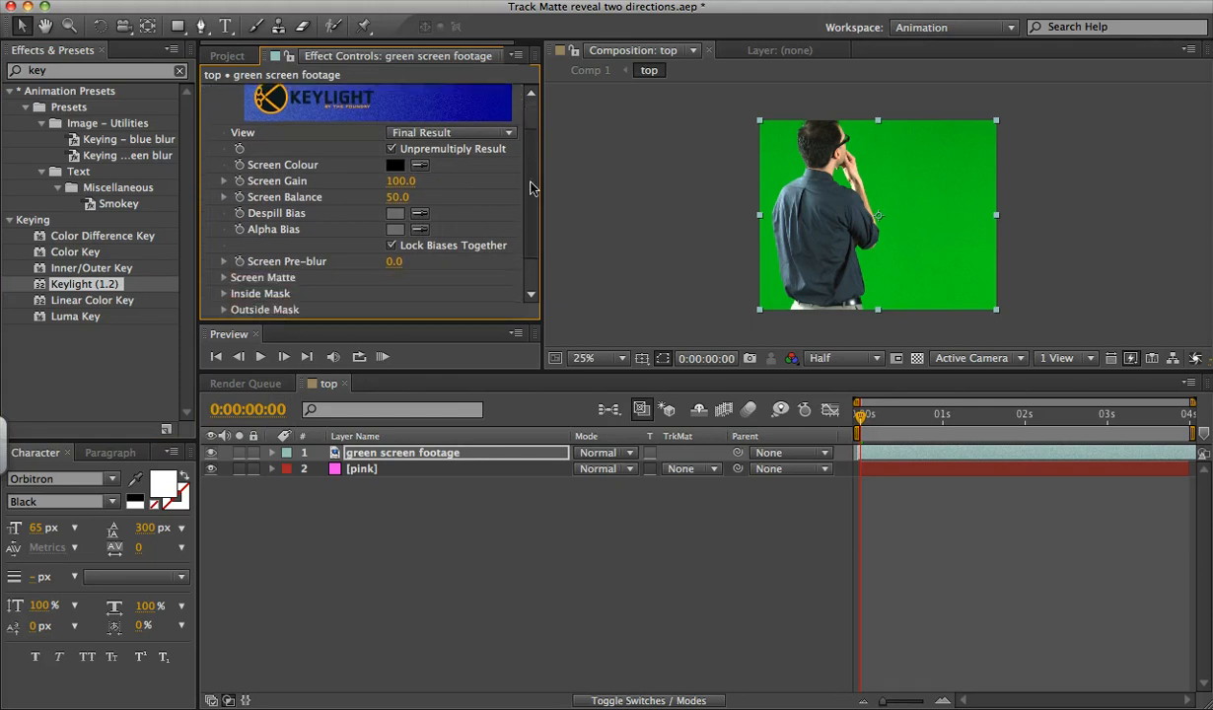
scroll(523, 172, up, 3)
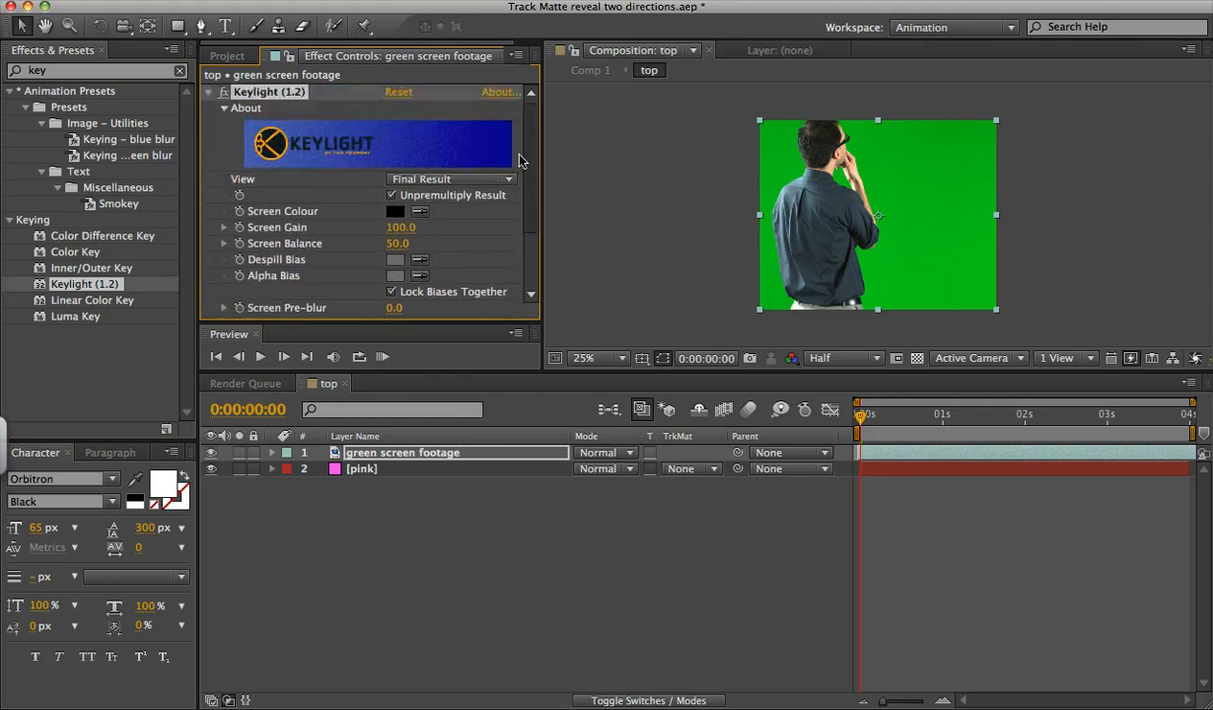
click(419, 211)
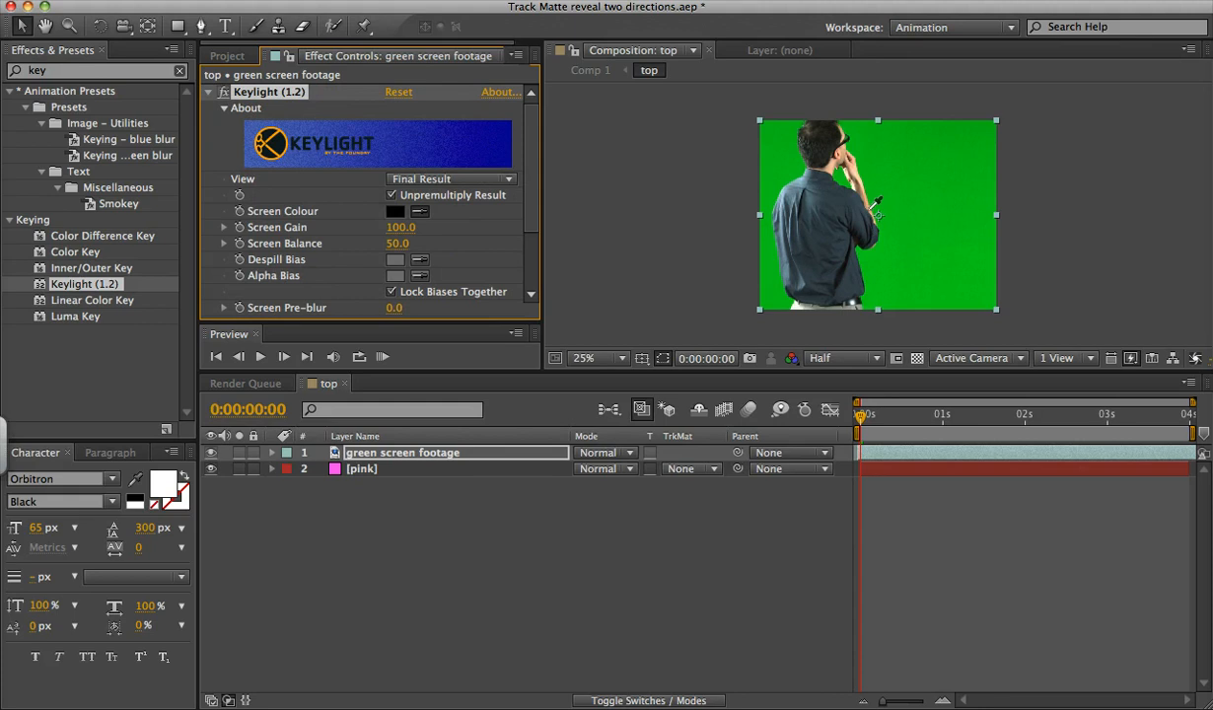
click(882, 193)
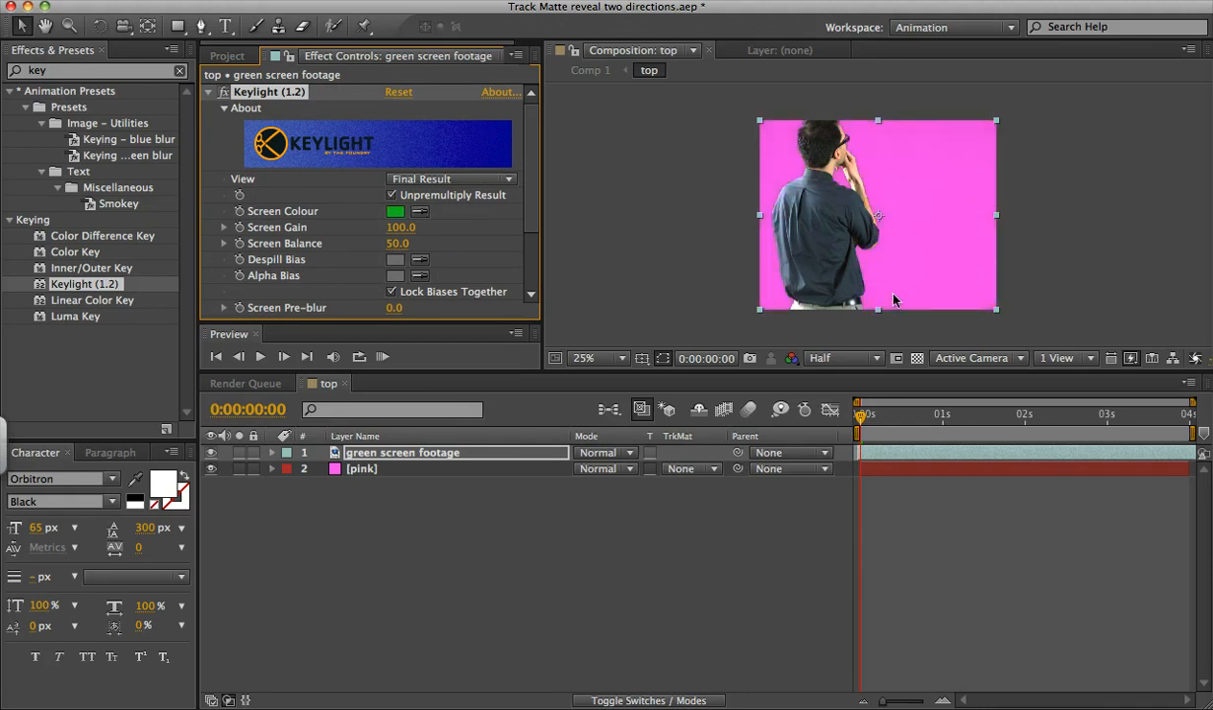
Check the Keylight result at 0:00:01:09 and compare its settings with Ultra Key in Premiere Pro.
drag(861, 415, 966, 422)
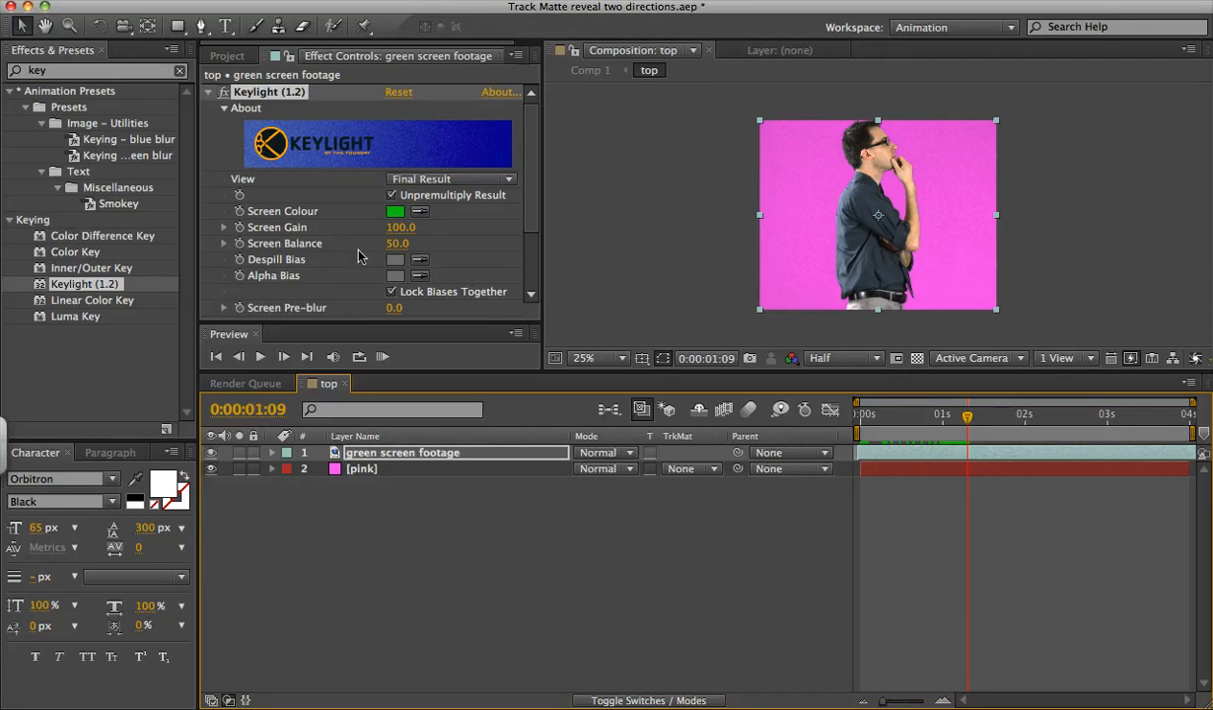
scroll(380, 257, down, 5)
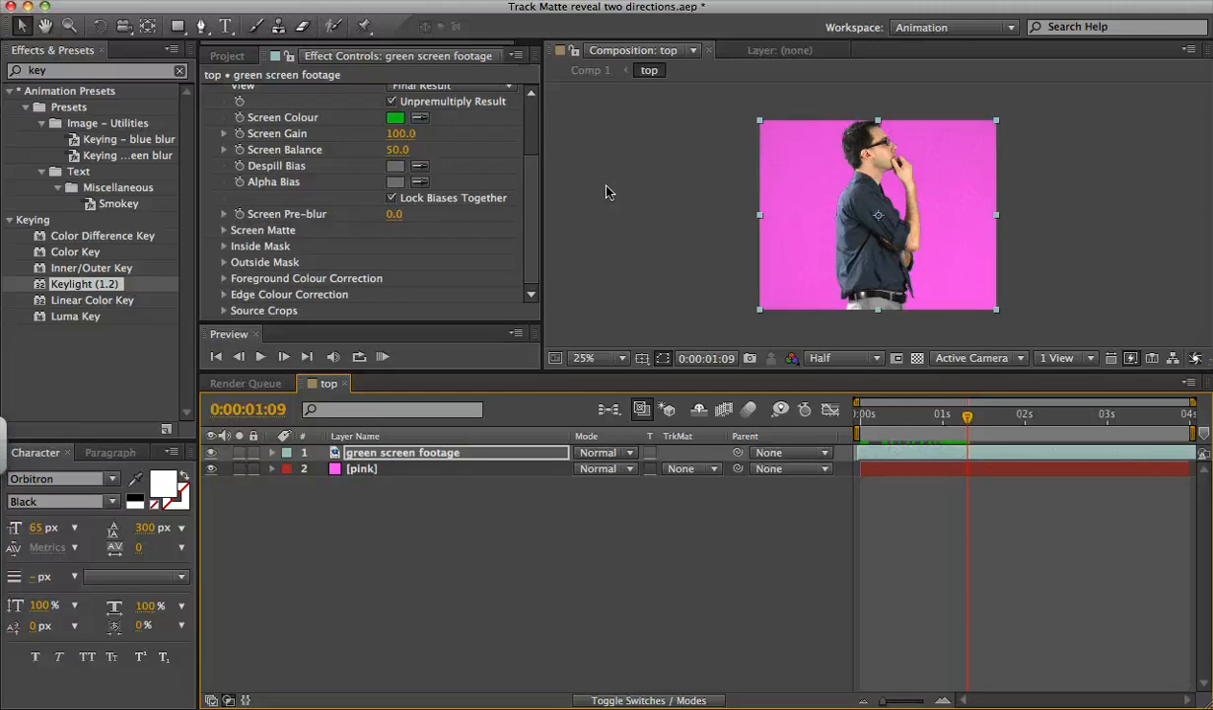
key(super+Tab)
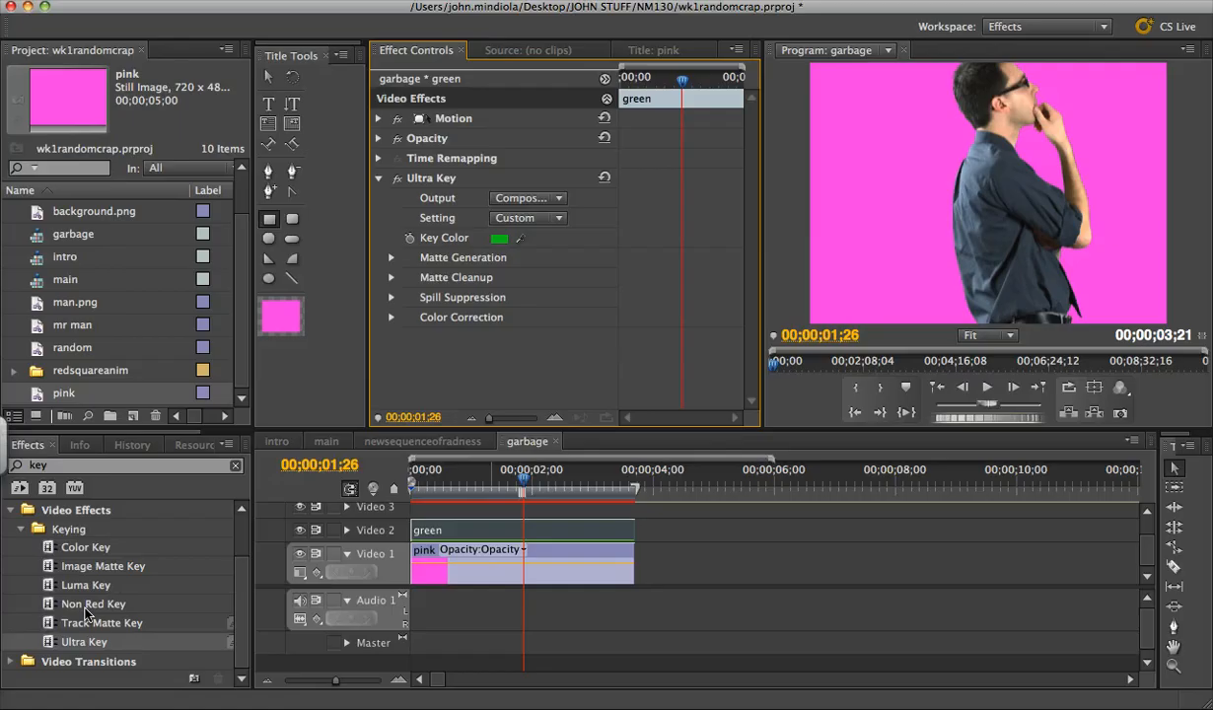
key(super+Tab)
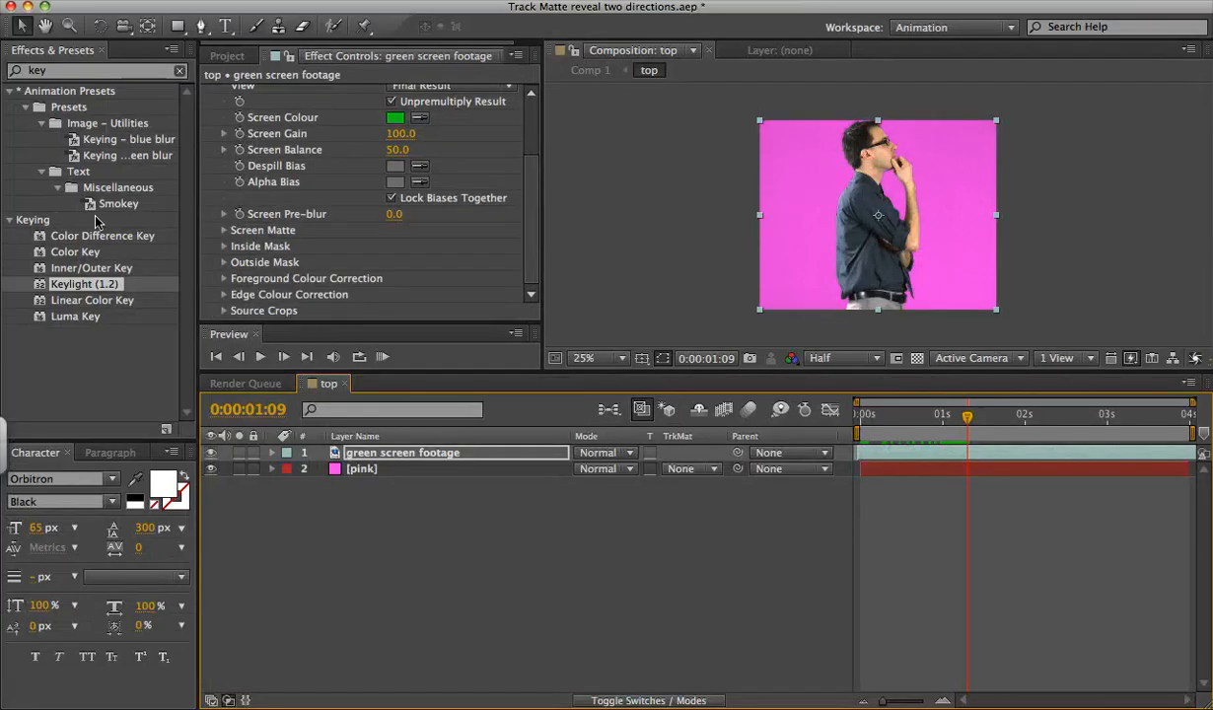